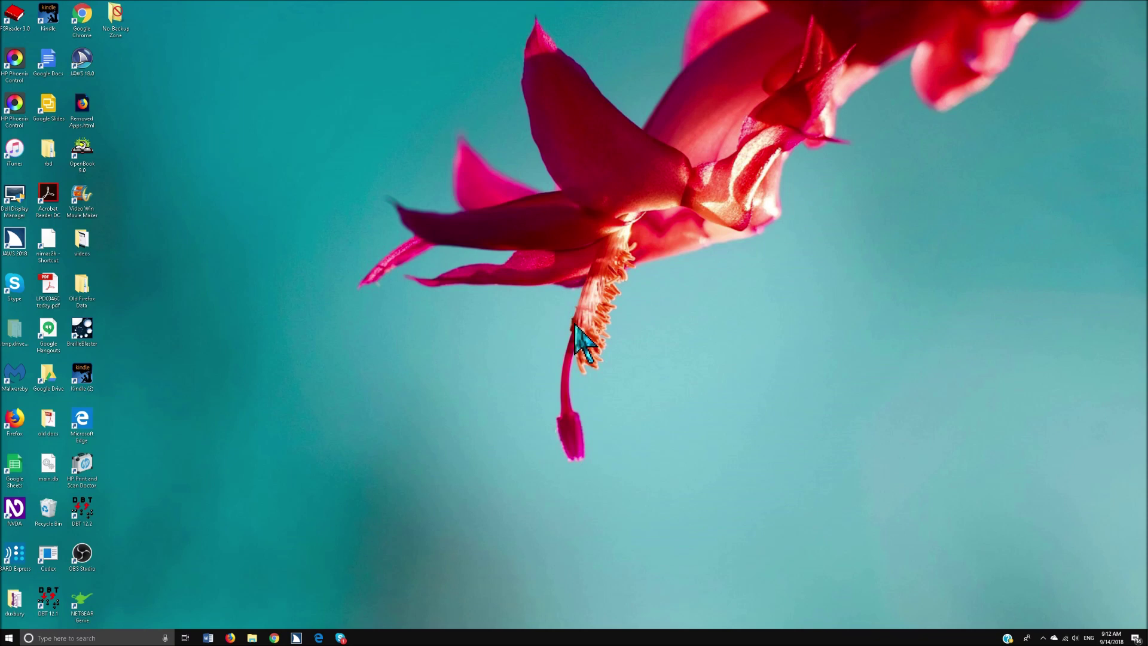
- Switch to Google Drive in Chrome and create a new blank Google Docs document
key("alt+Tab")
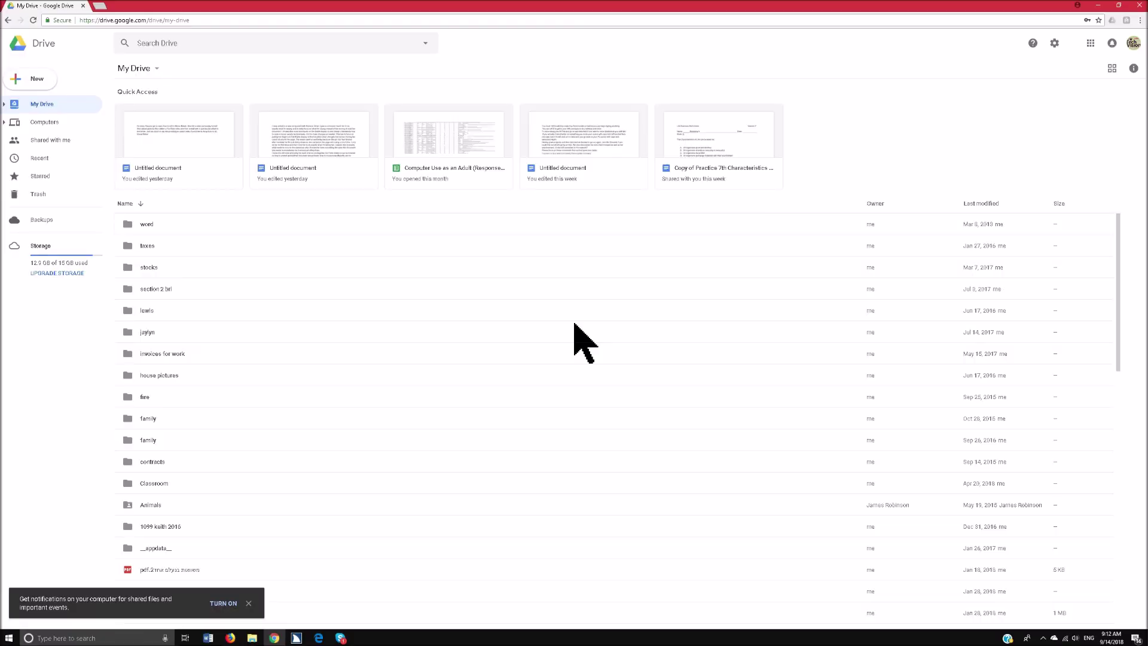
left_click(574, 324)
key("shift+t")
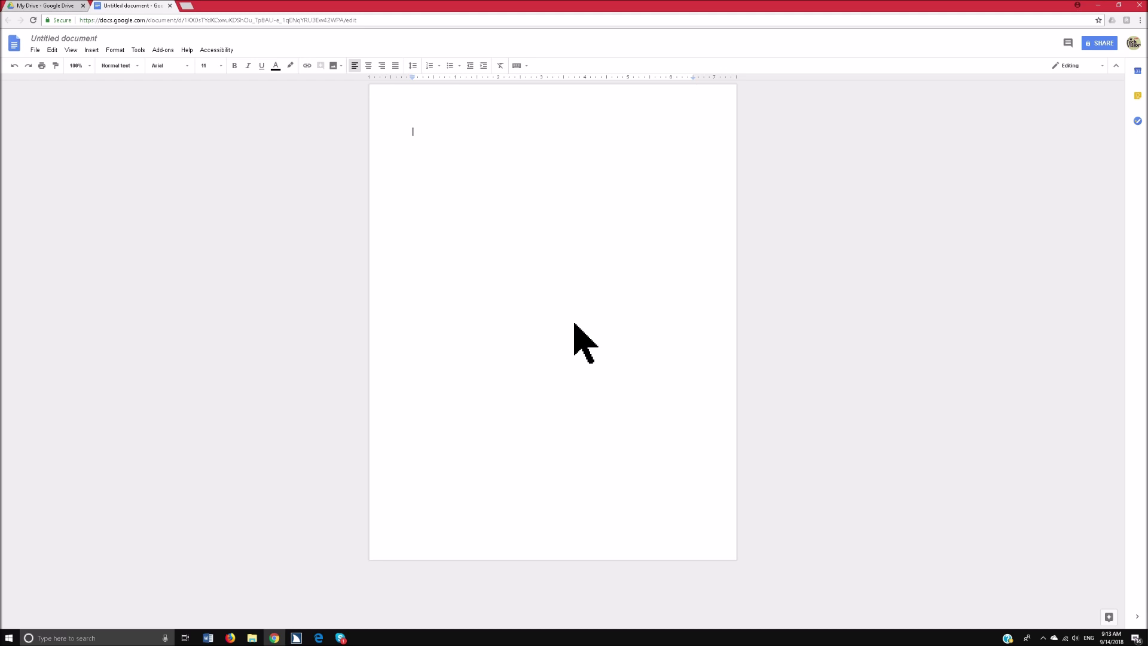
- Start voice typing and dictate a sentence introducing the speaker by name and saying they will teach how to highlight, underline and bold in a document
key("ctrl+shift+s")
left_click(574, 323)
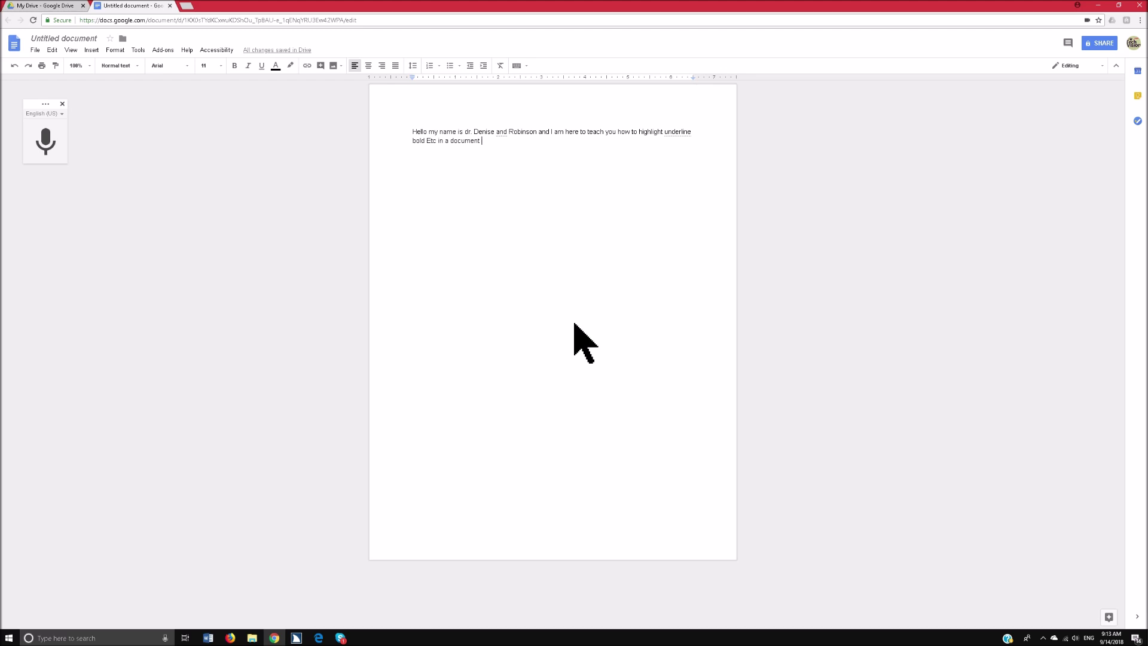
- Underline the word "document" at the end of the sentence
key("ctrl+shift+Left")
key("ctrl+u")
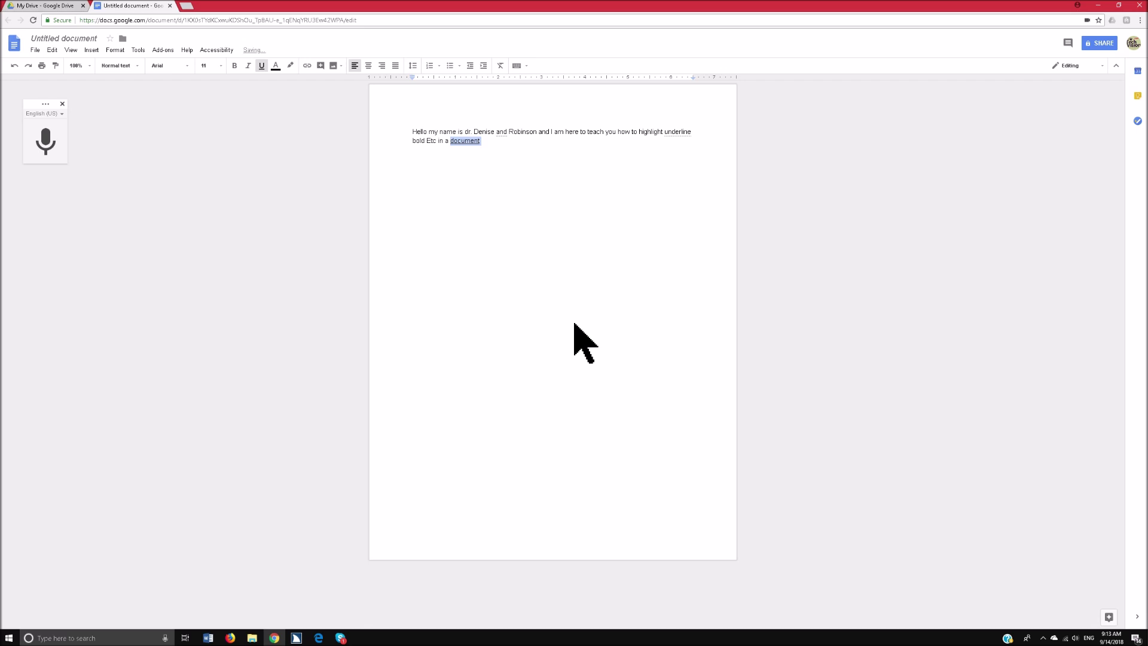
key("ctrl+Left")
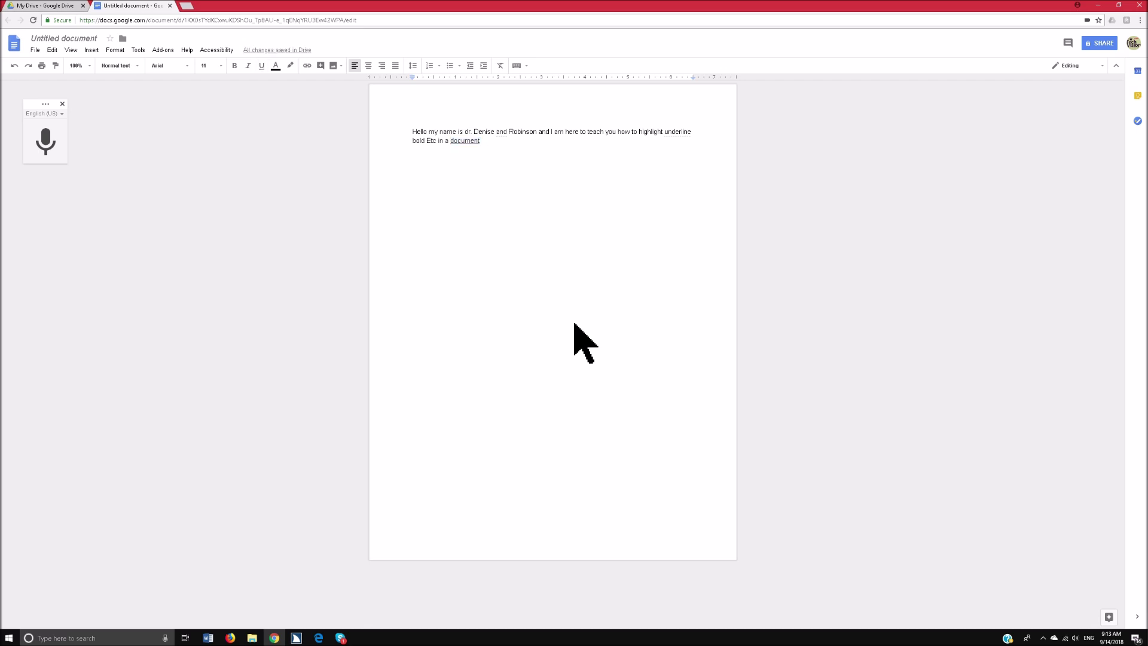
- Make the words "bold Etc in" at the start of the second line bold
key("ctrl+shift+Left")
key("ctrl+shift+Left")
key("ctrl+shift+Left")
key("ctrl+b")
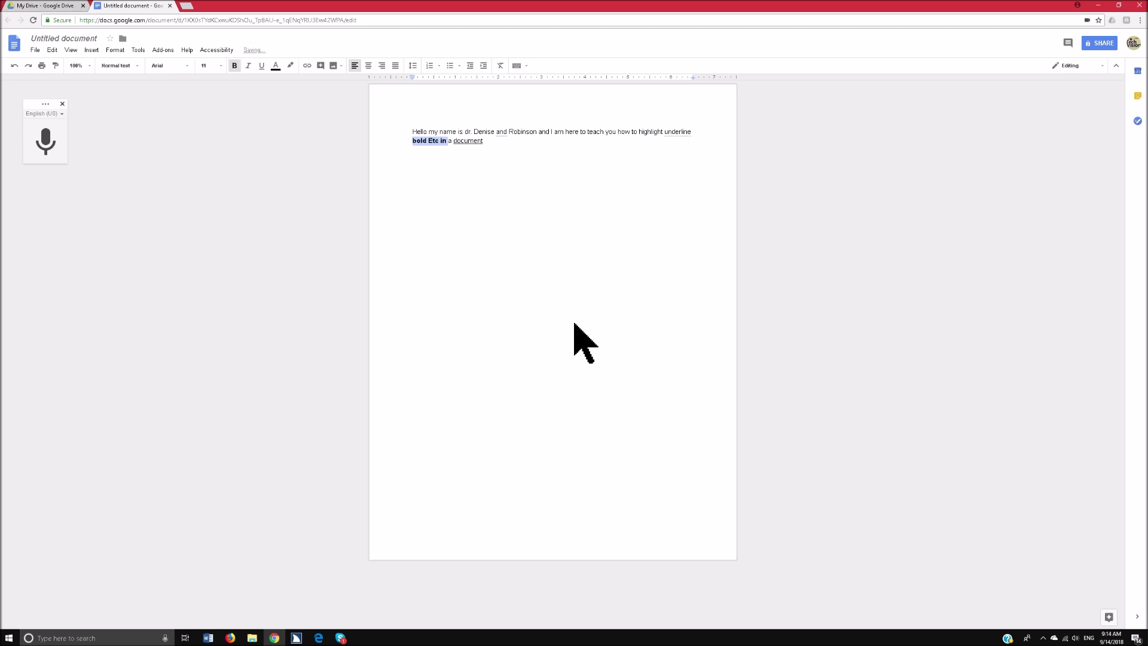
key("ctrl+Left")
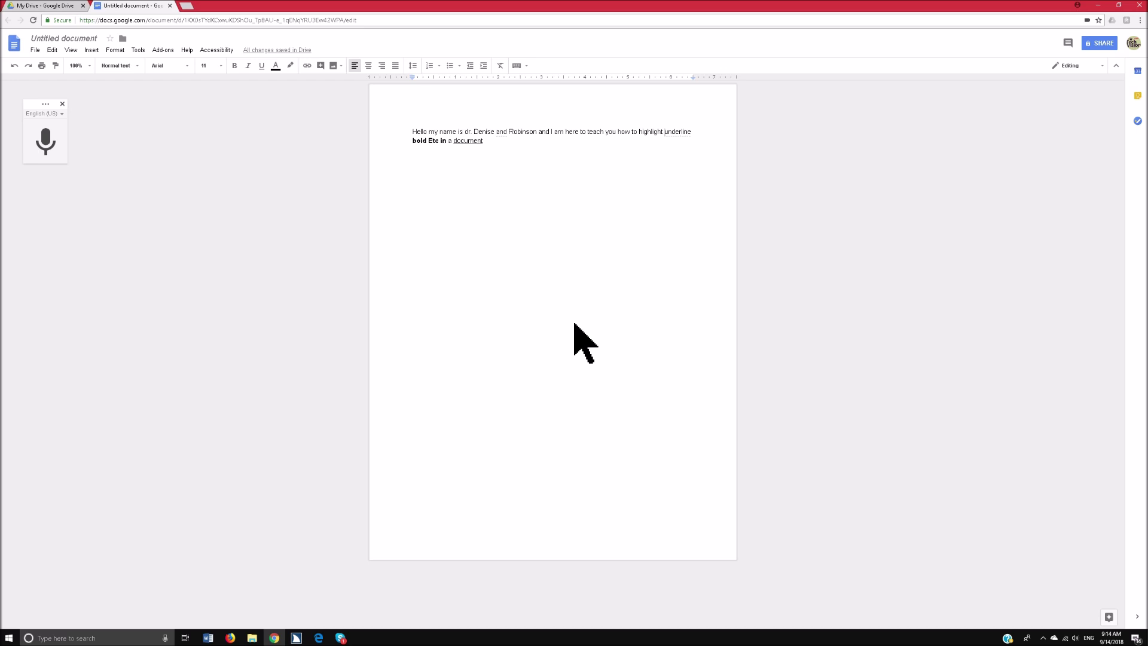
- Italicize the word "underline" at the end of the first line
key("ctrl+shift+Right")
key("ctrl+i")
key("Left")
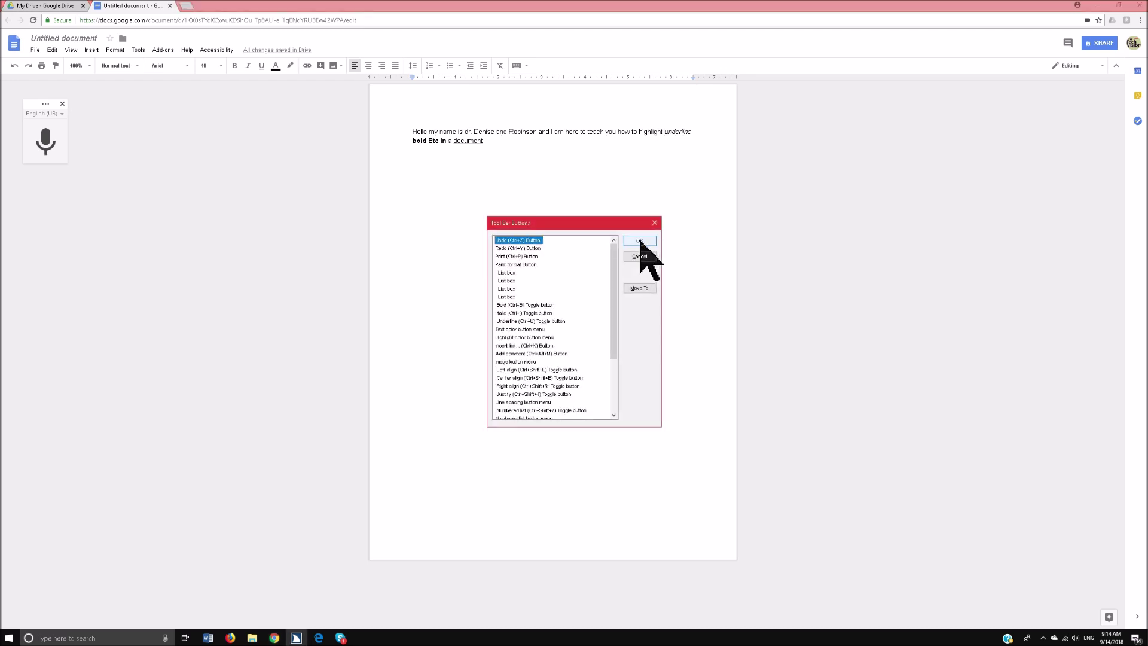
- Review the screen reader's Tool Bar Buttons list and close it without choosing a command
left_click(639, 241)
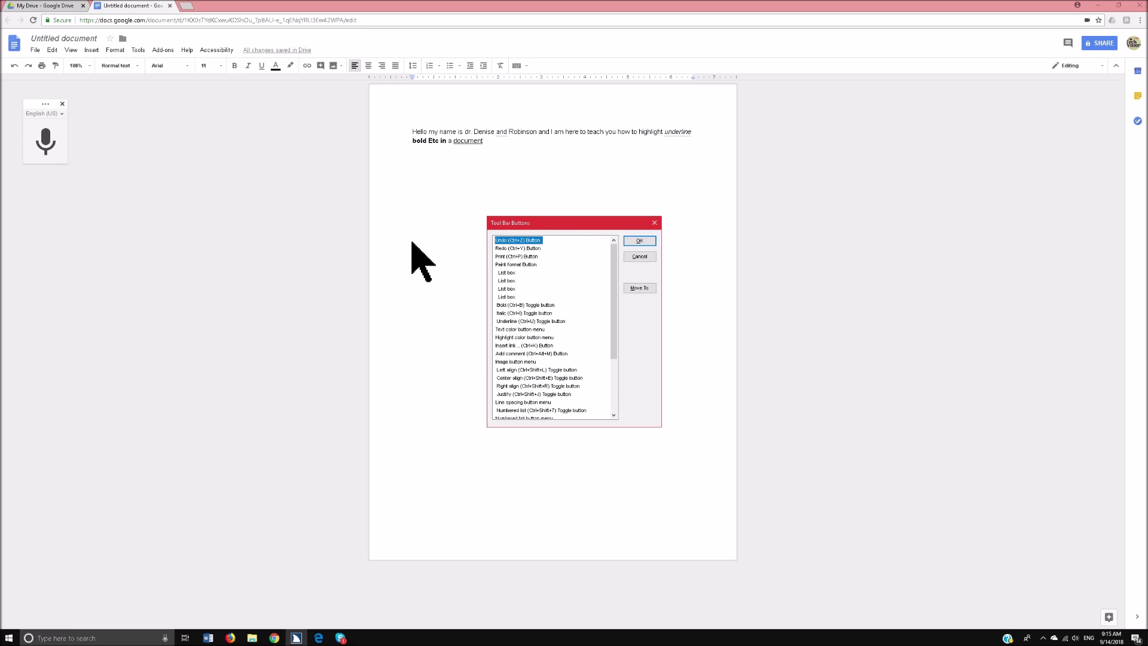
key("Escape")
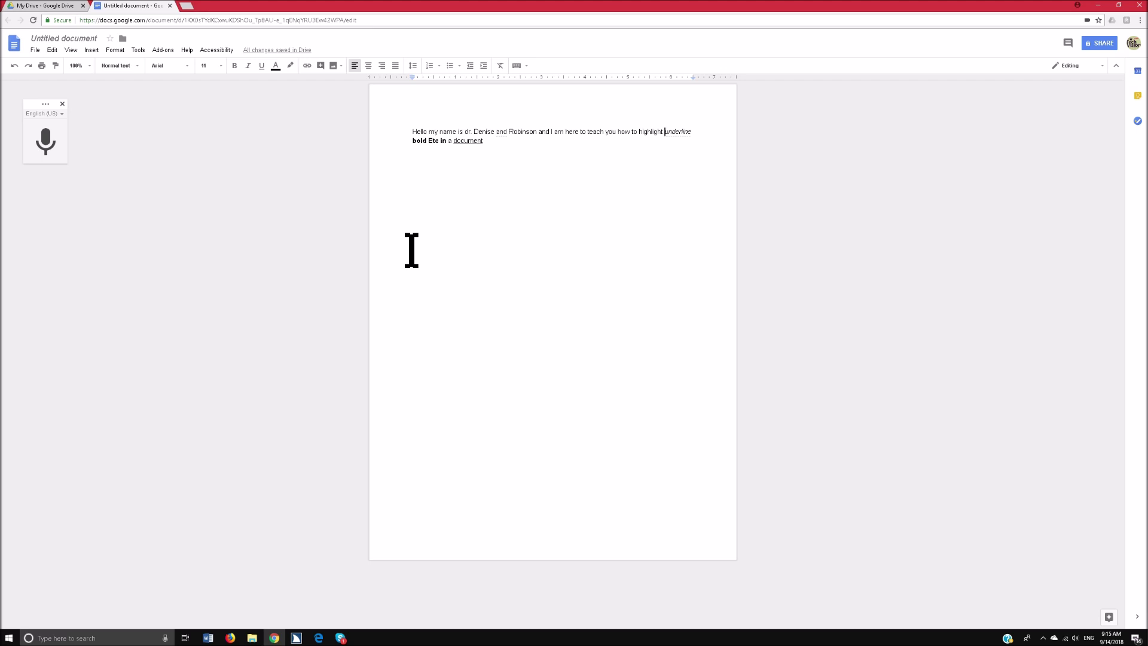
- Try to apply the dark gray 1 highlight color at the text cursor by searching the menu commands for "high"
key("alt+h")
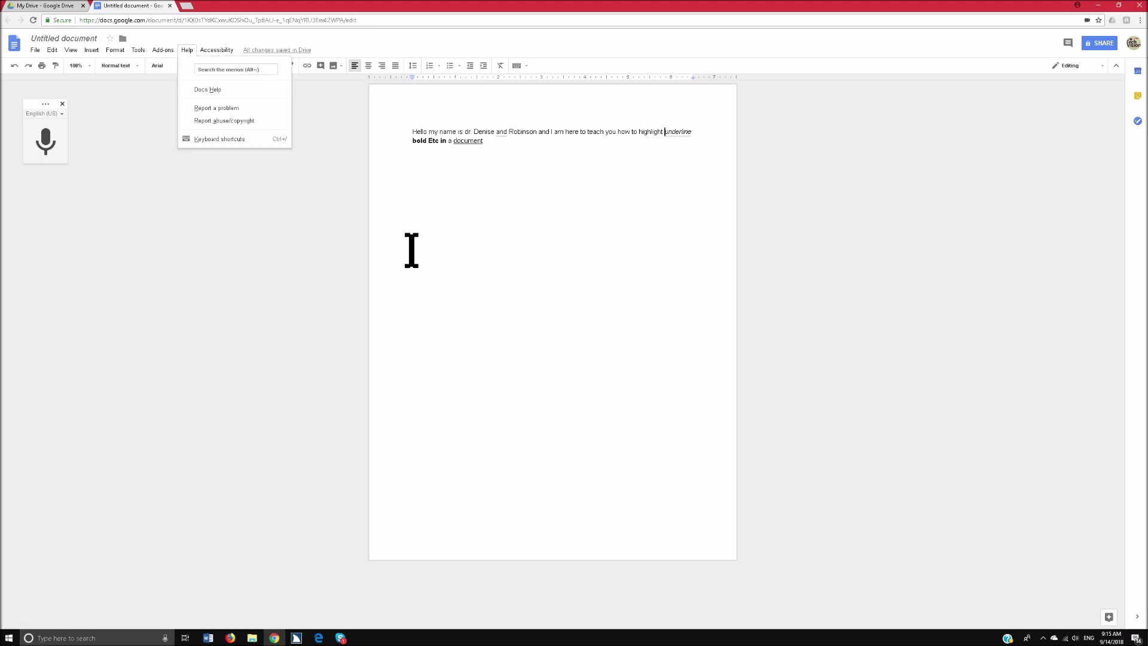
key("Down")
type("high")
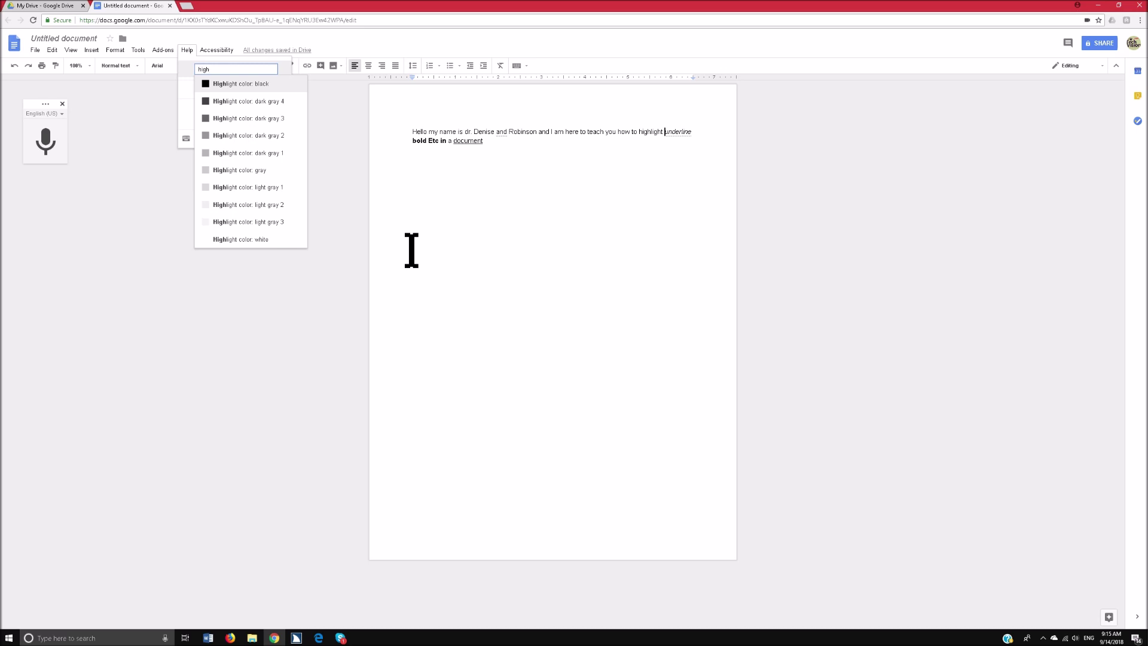
key("Down")
key("Down")
key("Down")
key("Down")
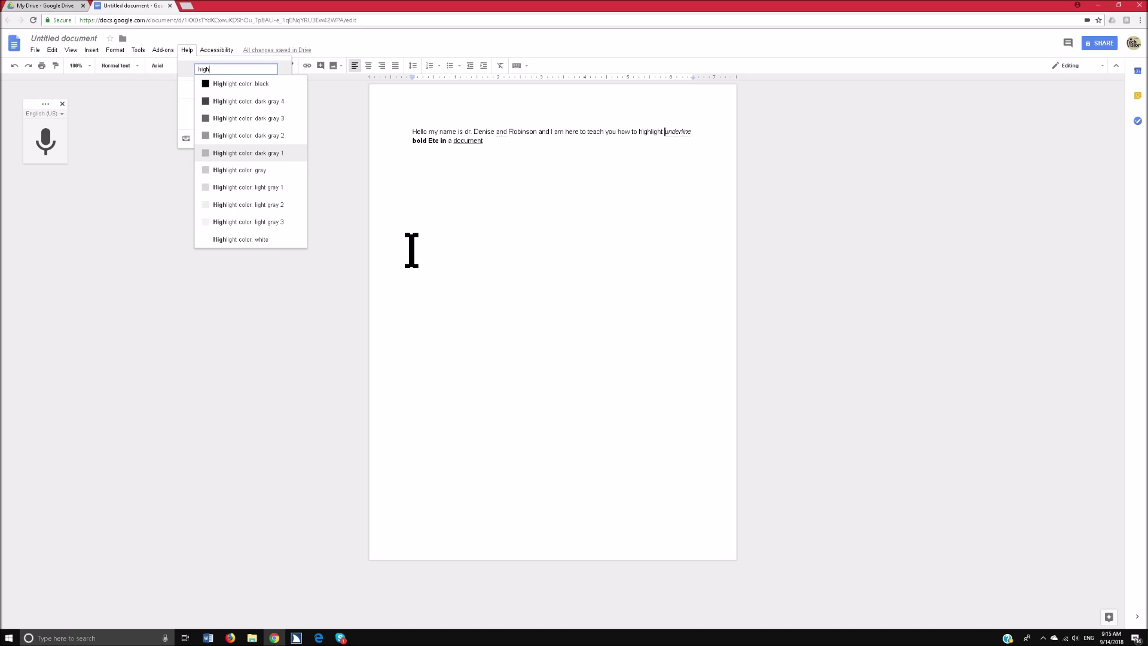
key("Return")
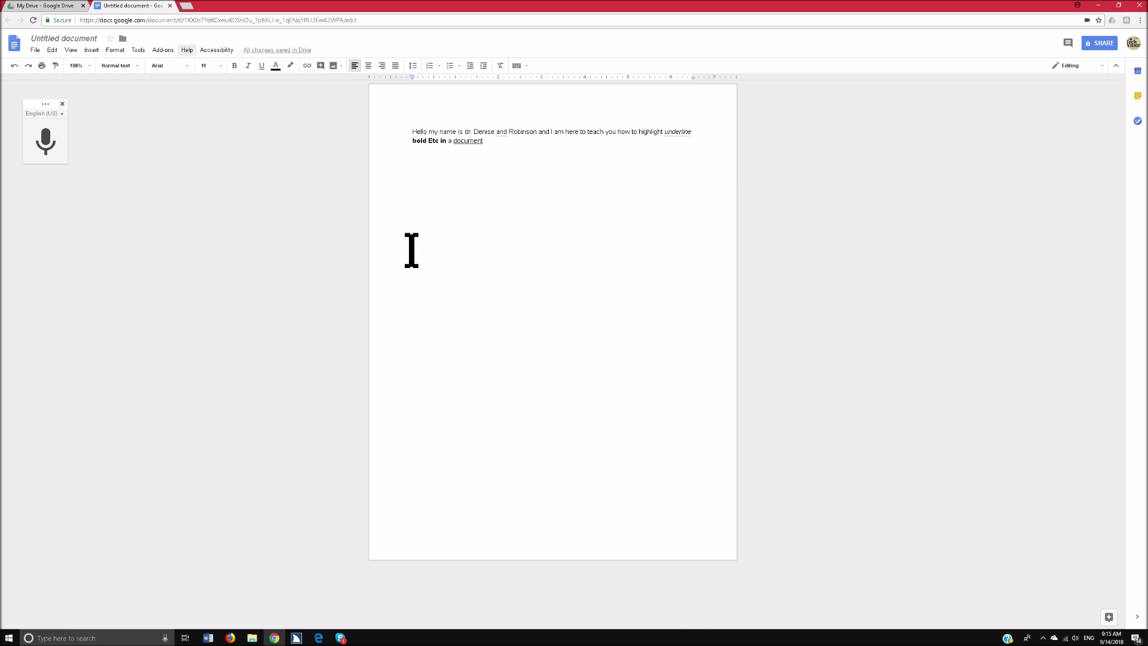
- Highlight the word "highlight" in light yellow 2, finding the color by searching the menu commands for "highlight ye"
key("ctrl+shift+Left")
key("alt+h")
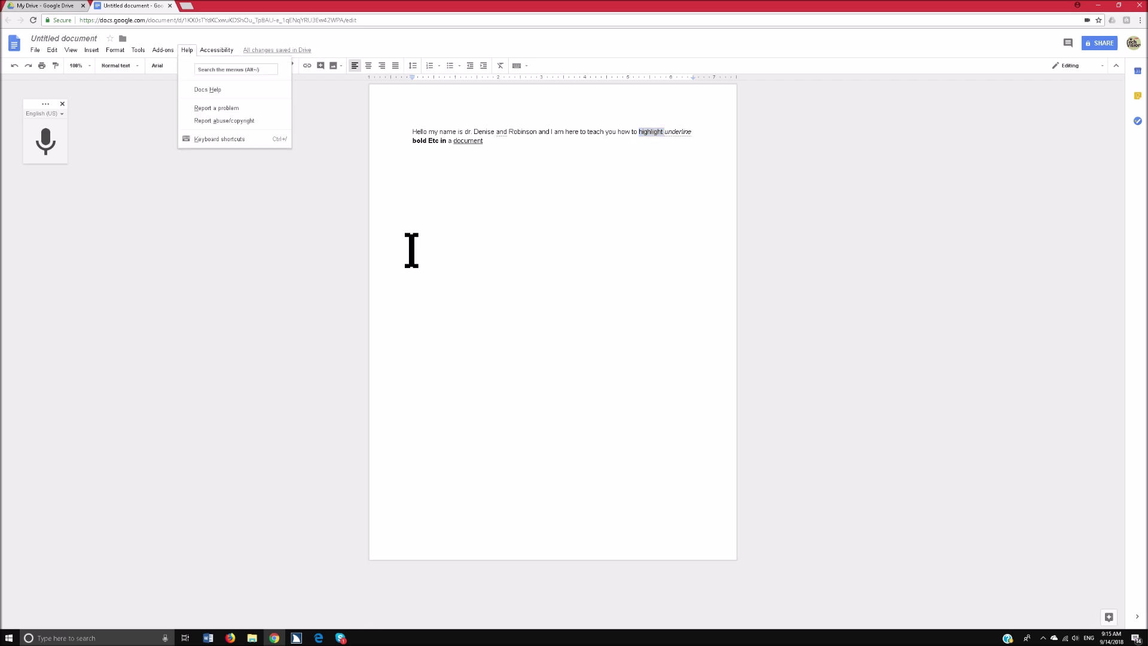
key("Down")
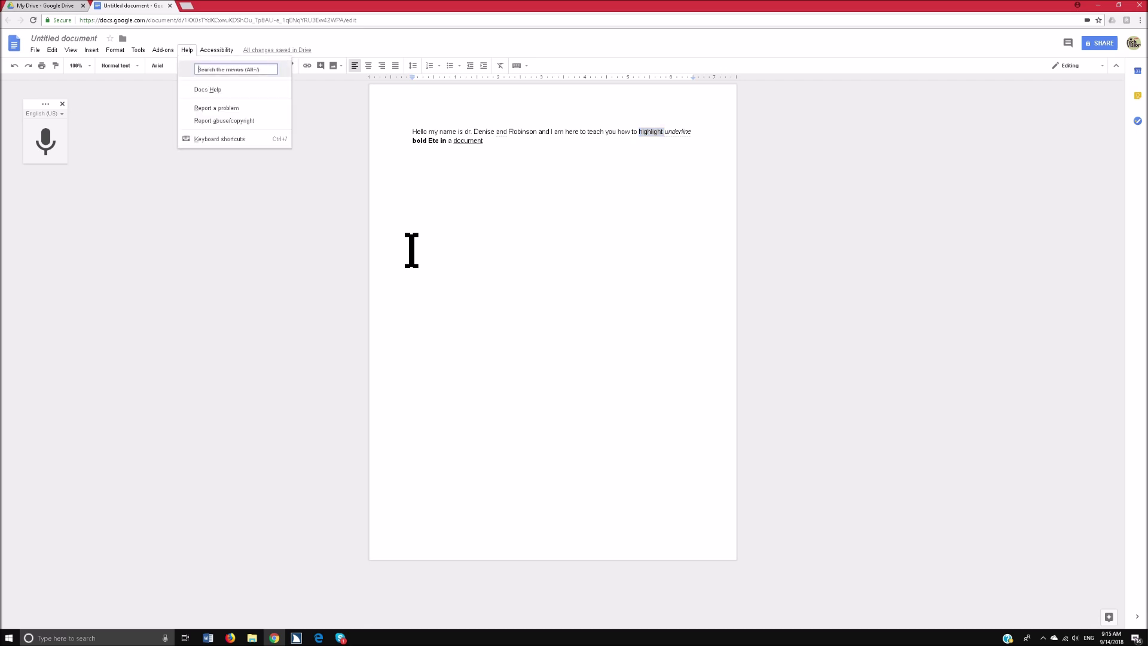
type("high")
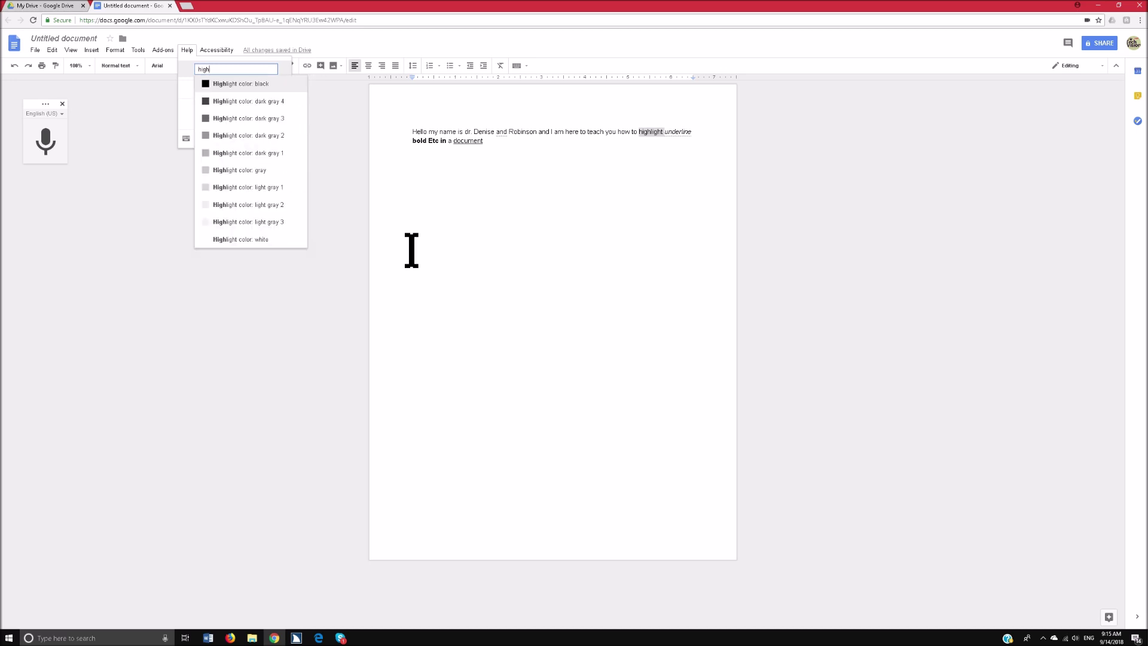
type("light pin")
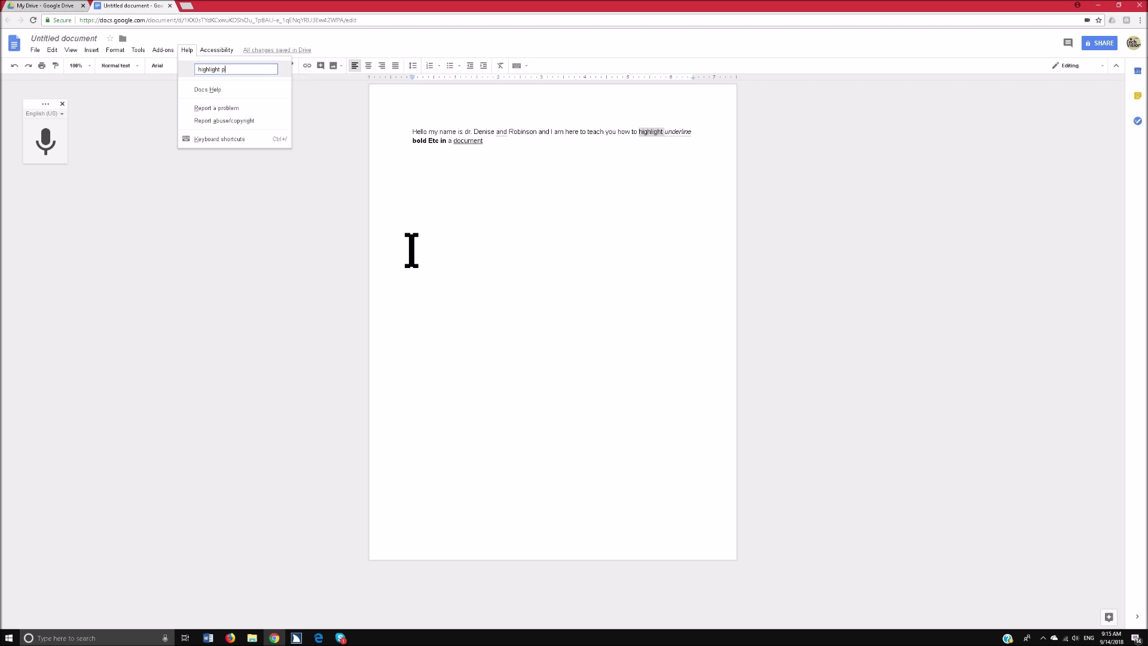
key("BackSpace")
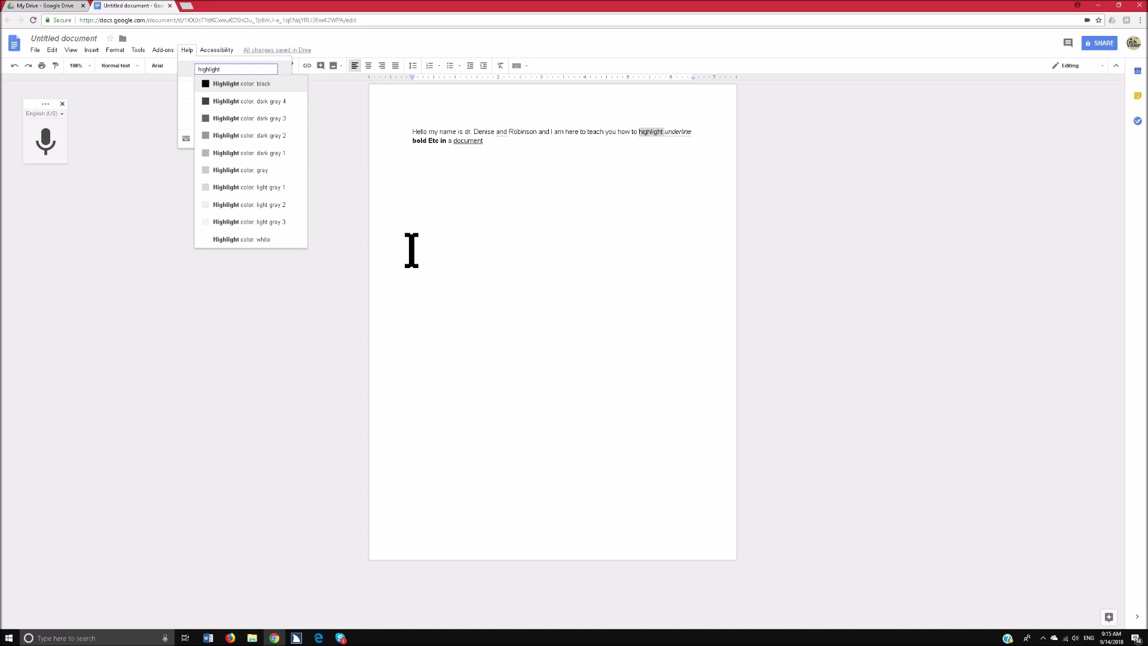
type("p")
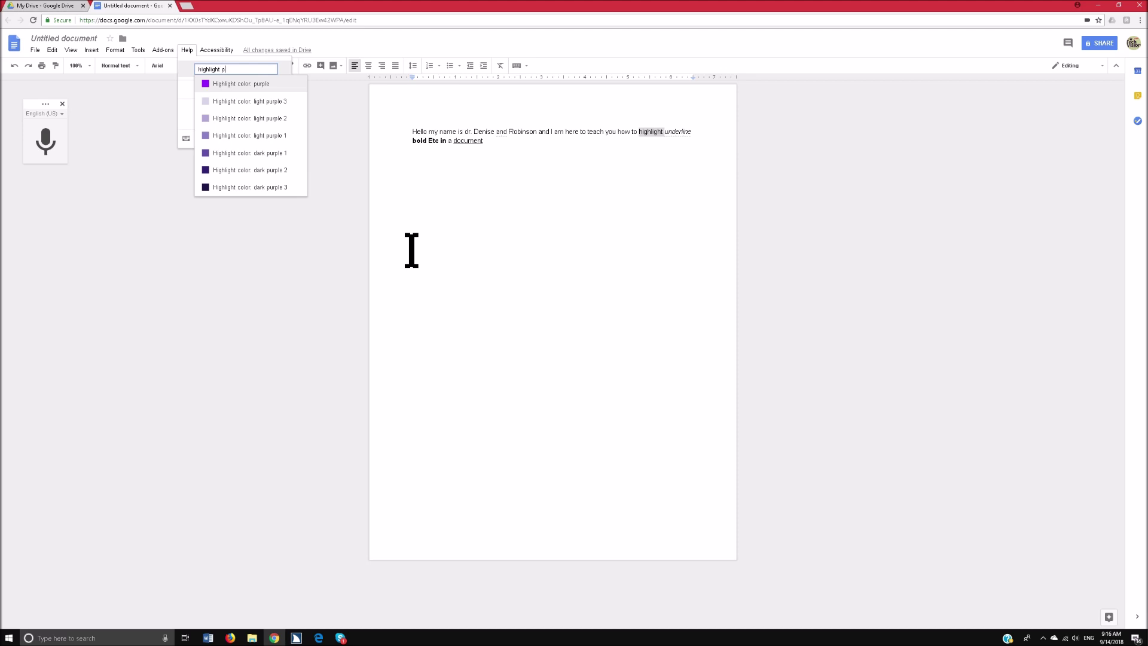
key("Down")
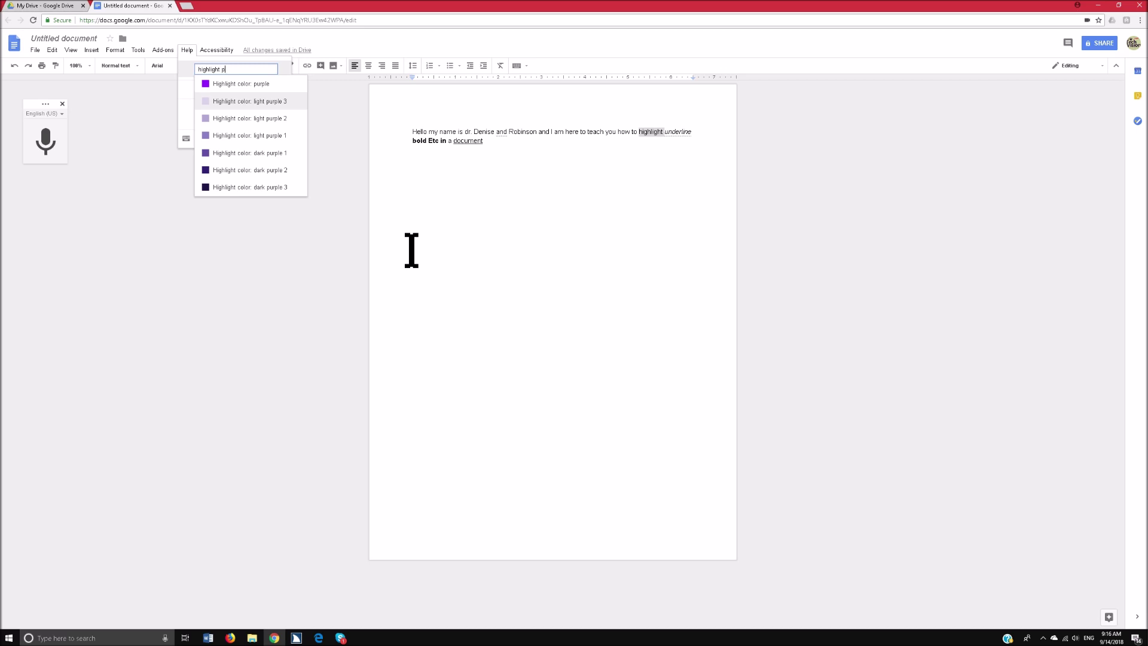
key("BackSpace")
type("y")
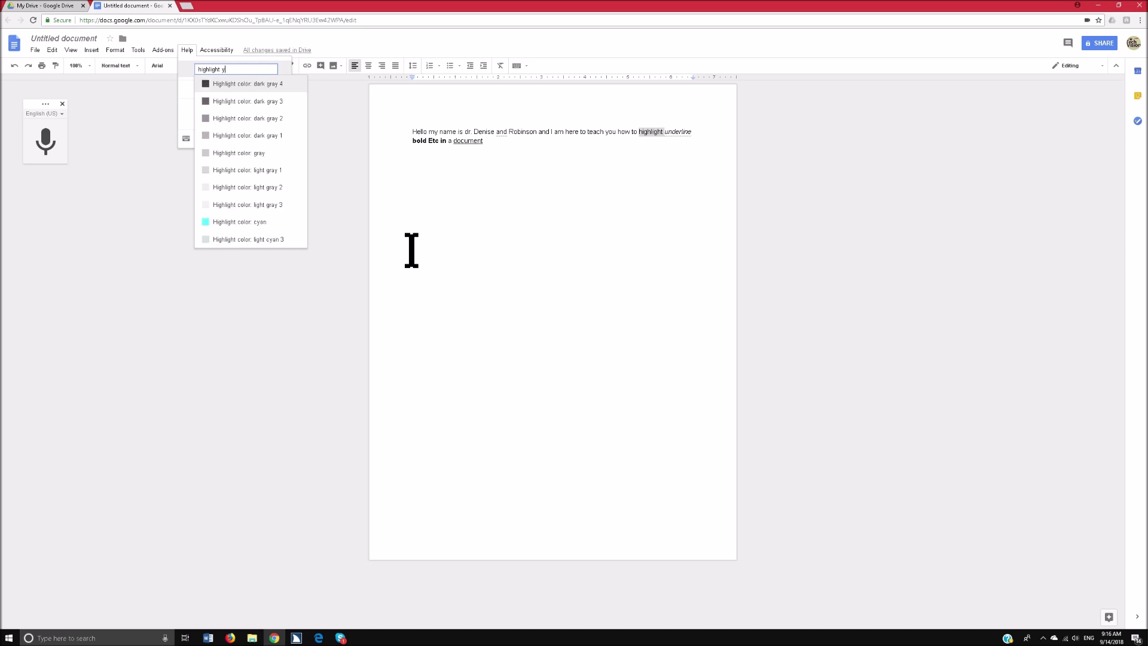
type("e")
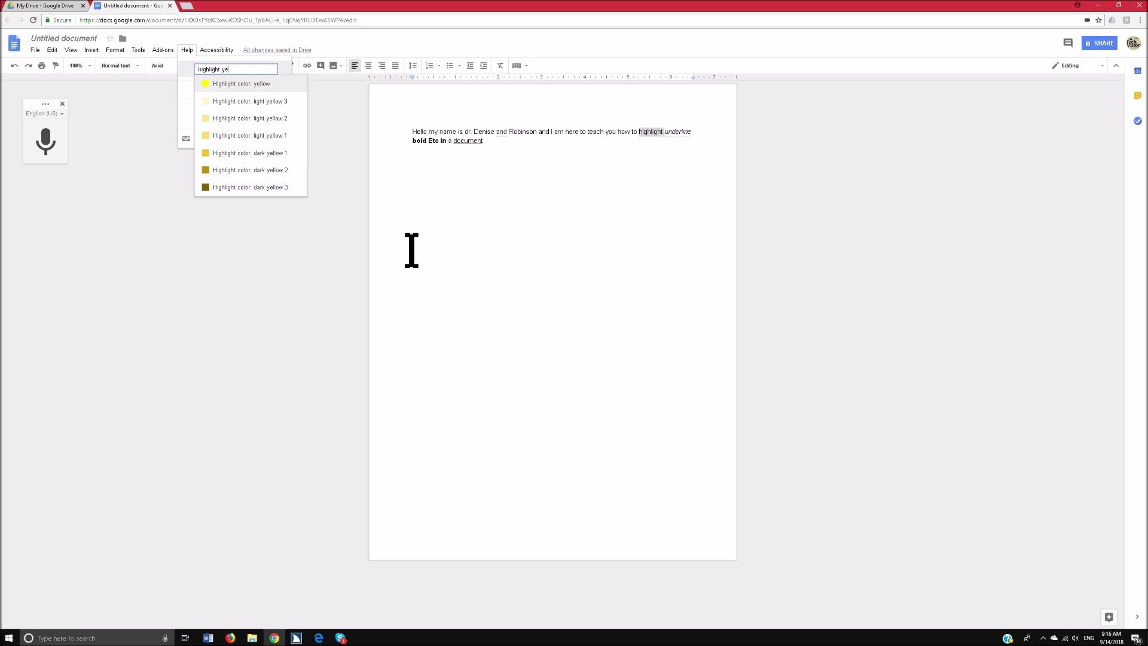
key("Down")
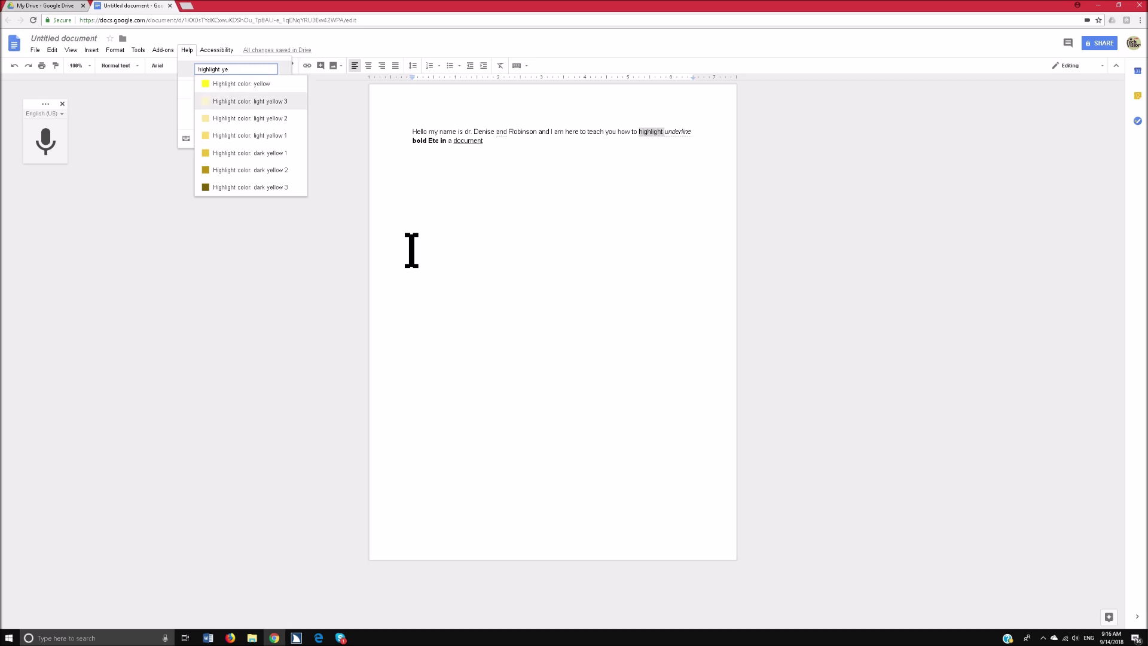
key("Down")
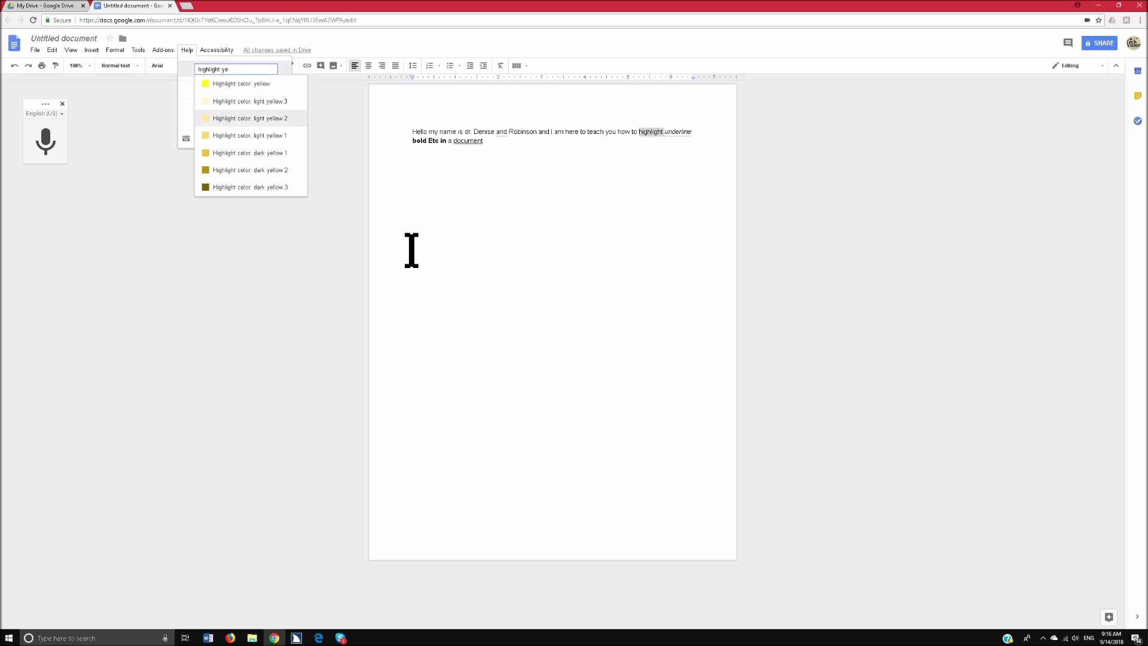
key("Return")
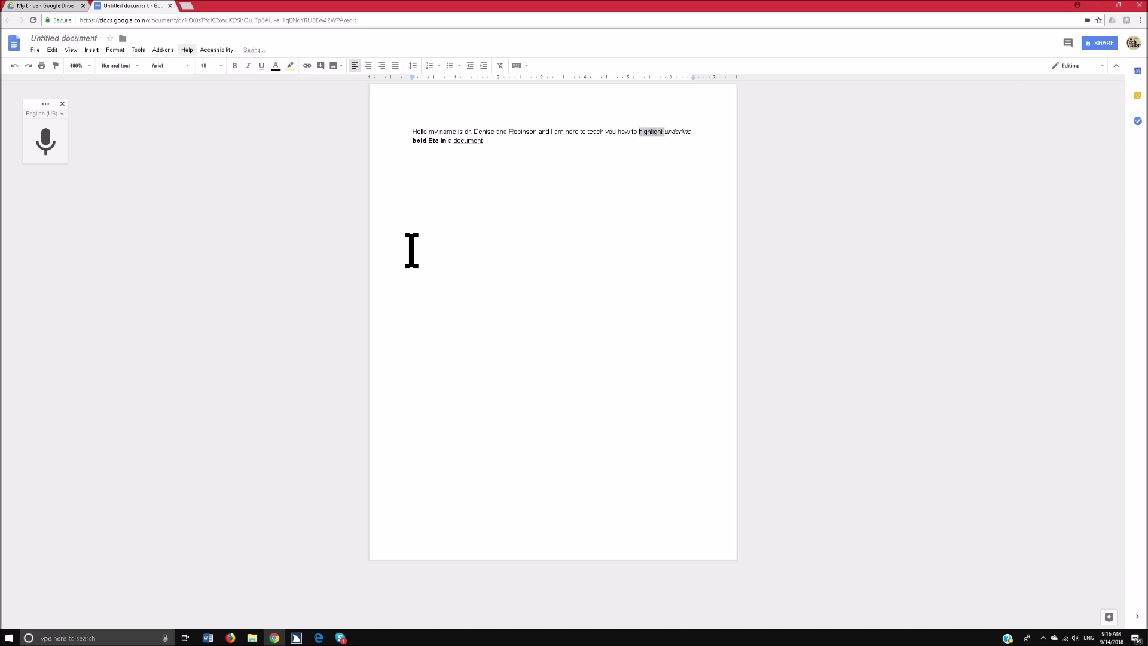
key("Left")
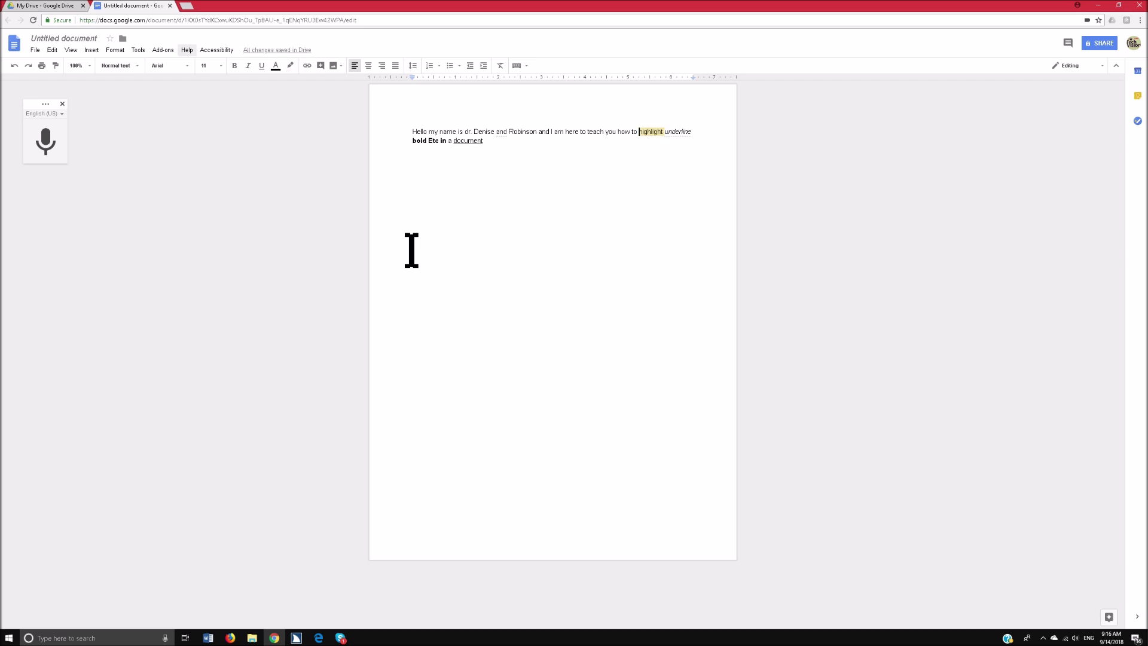
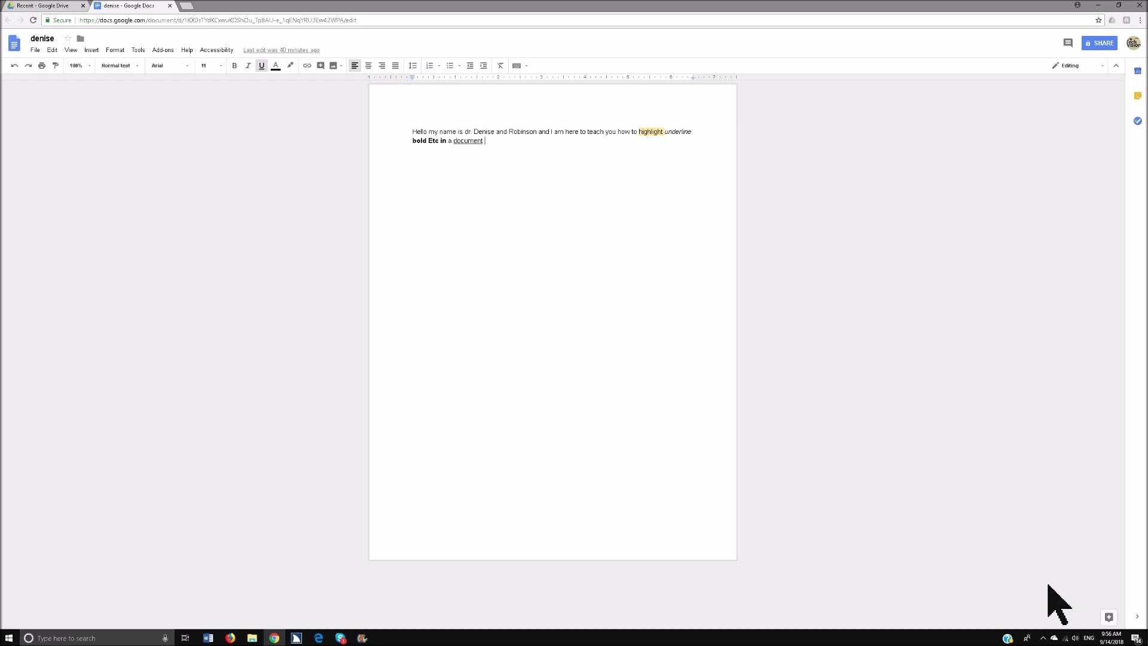
- Search the menu commands for "brai"
key("alt+h")
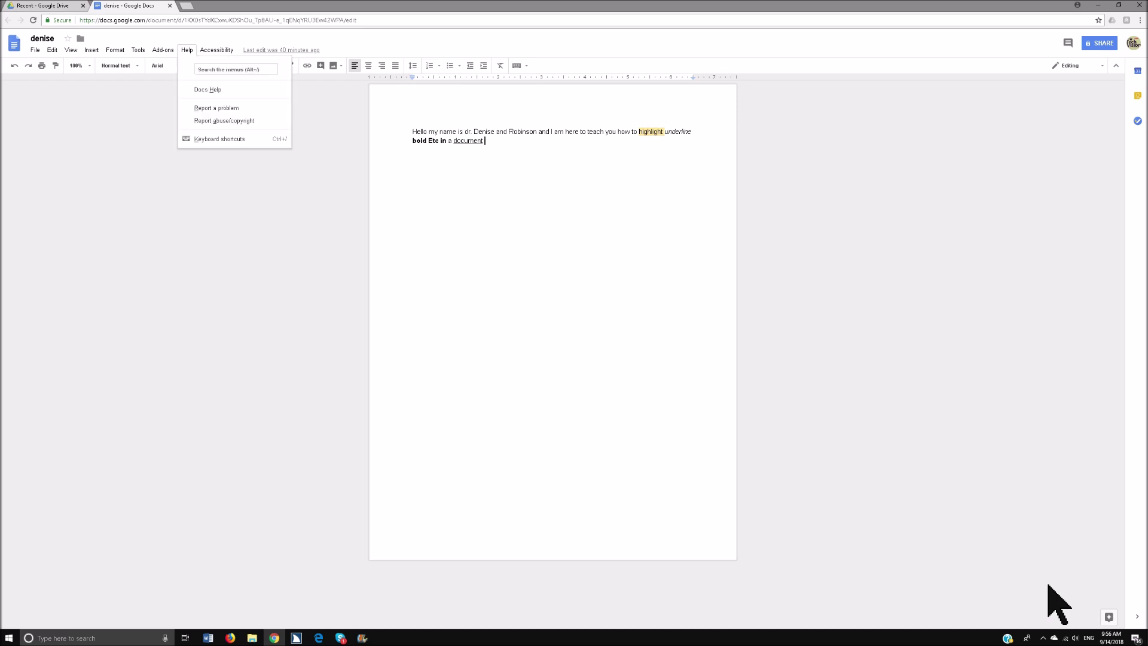
key("Down")
type("brai")
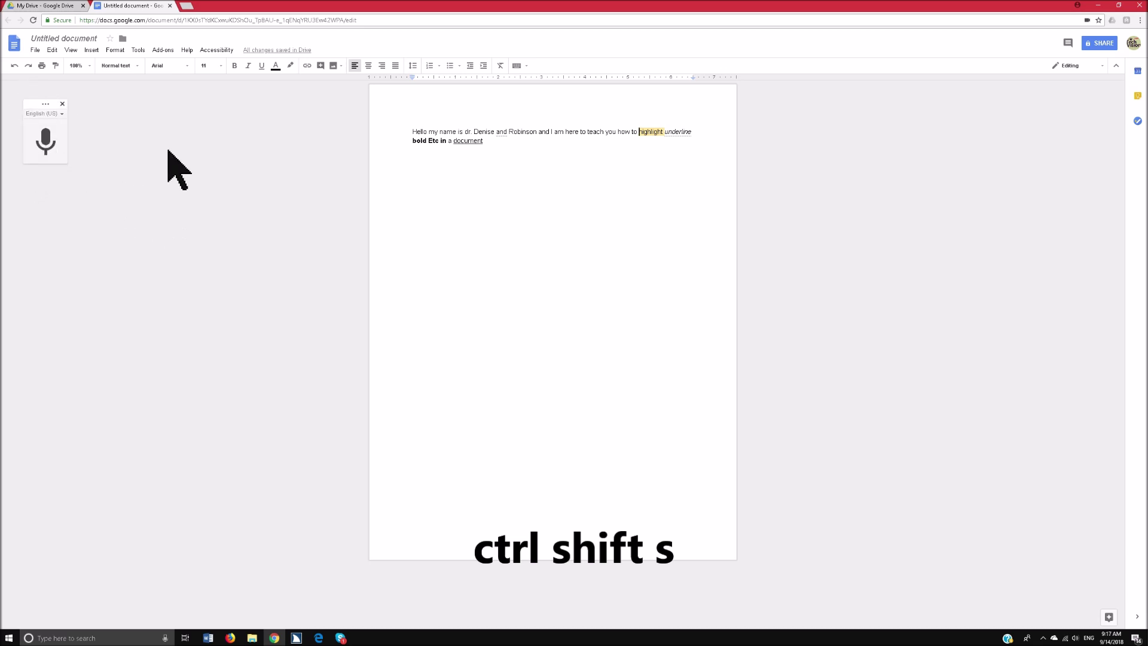
key("alt+t")
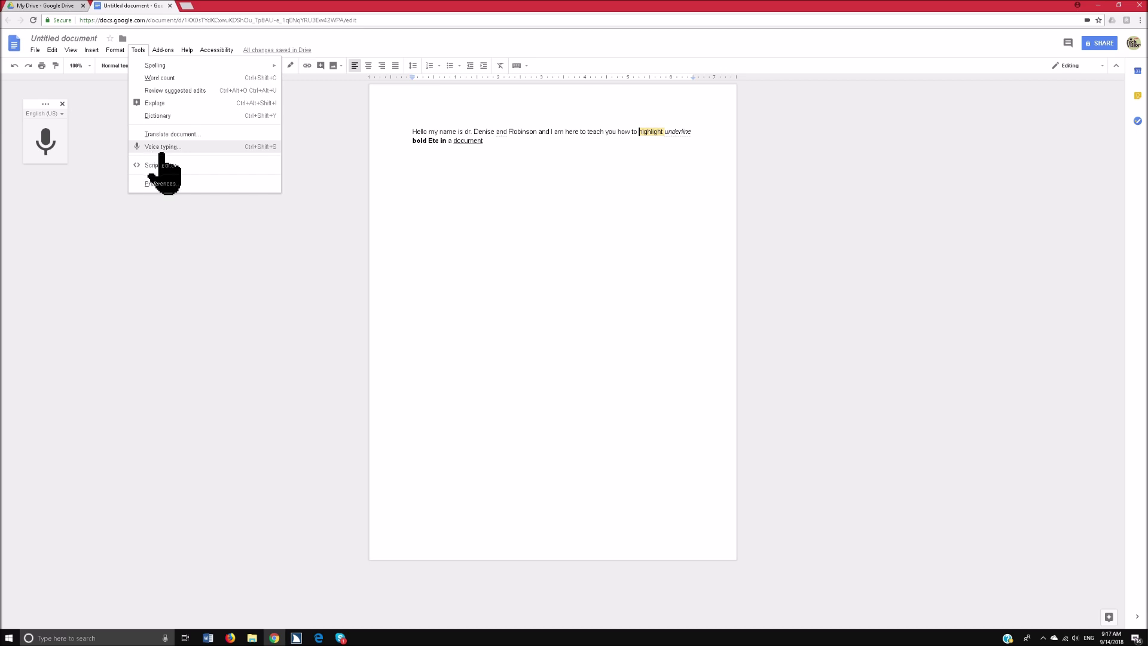
left_click(62, 177)
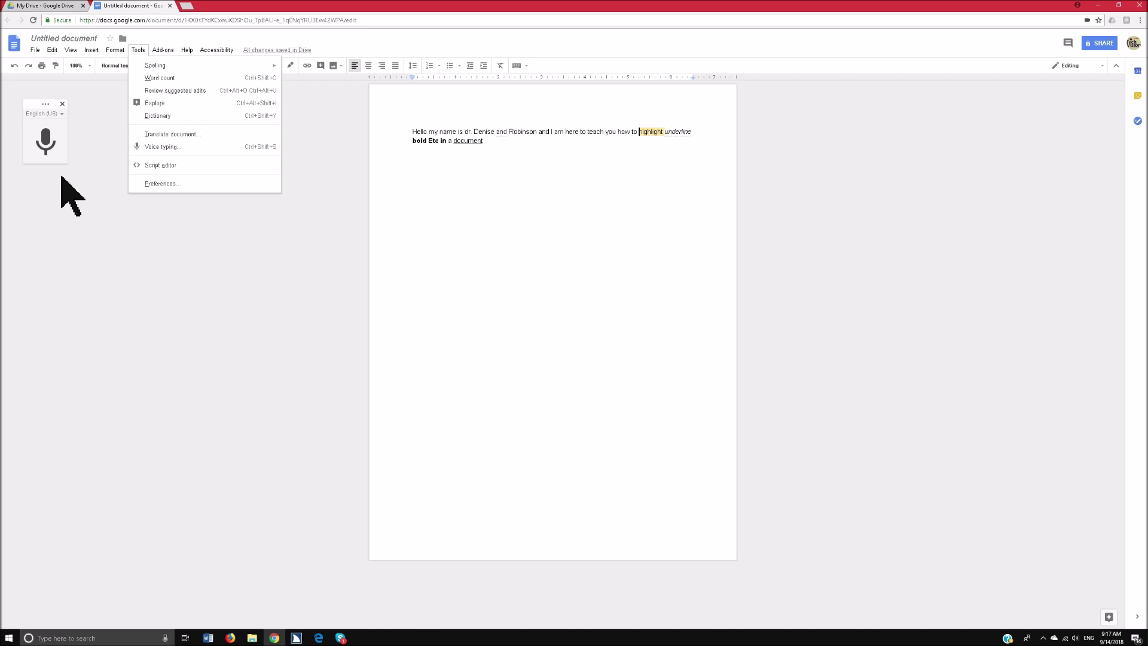
left_click(61, 177)
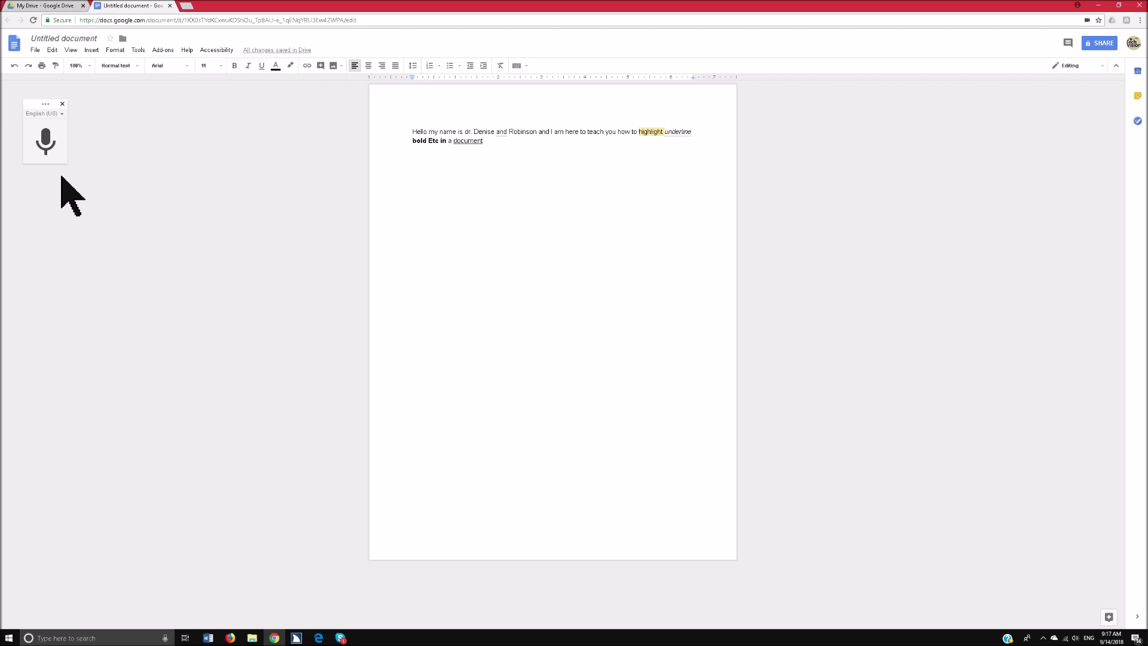
key("alt+shift+f")
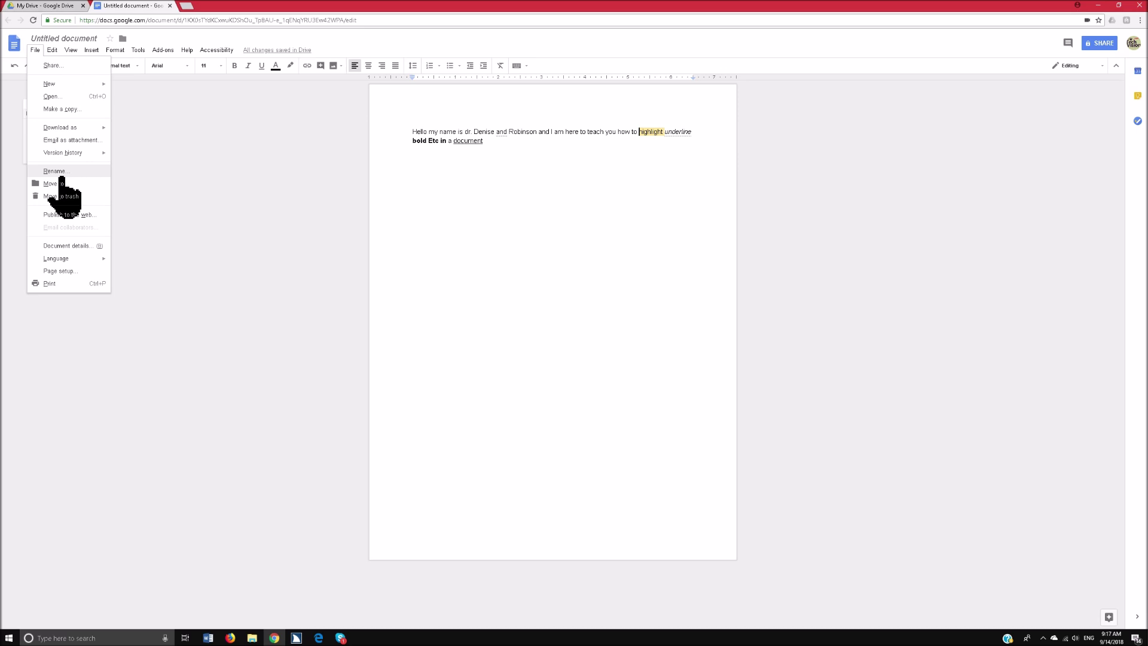
key("ctrl")
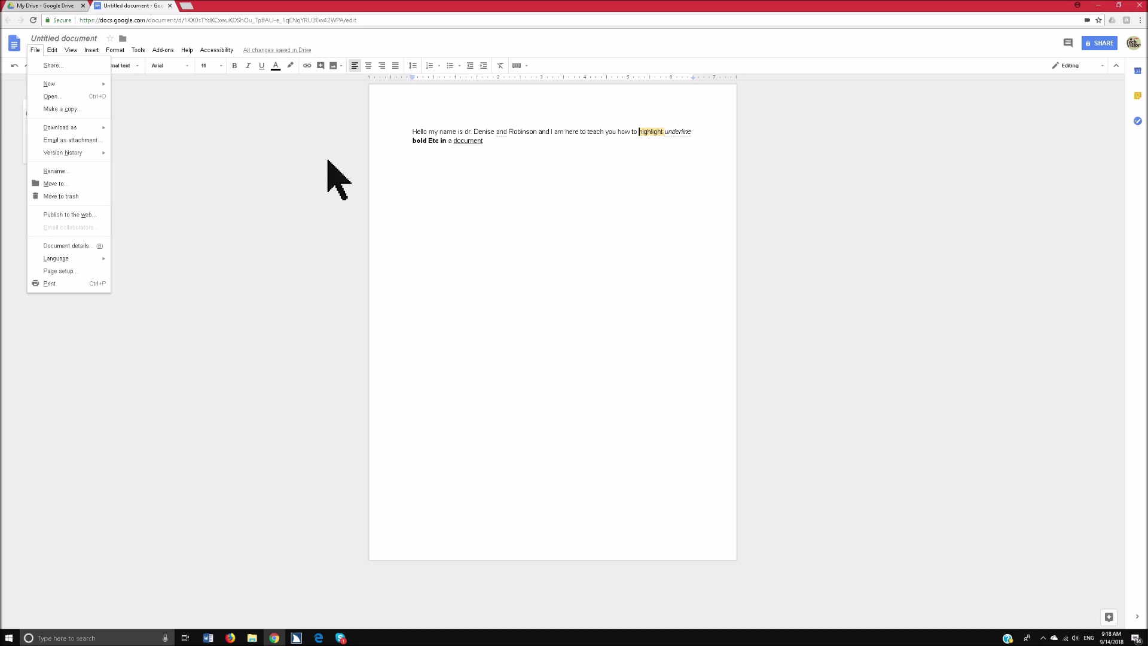
- Start sharing the untitled document, naming it with the author's first name before sharing
key("Down")
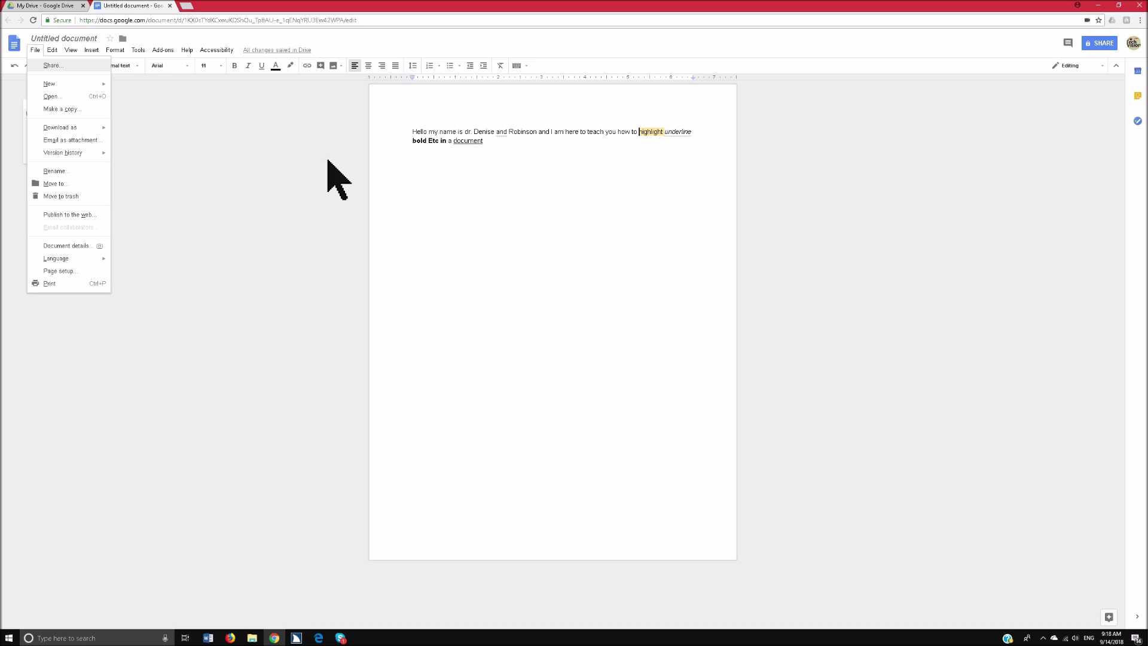
key("Return")
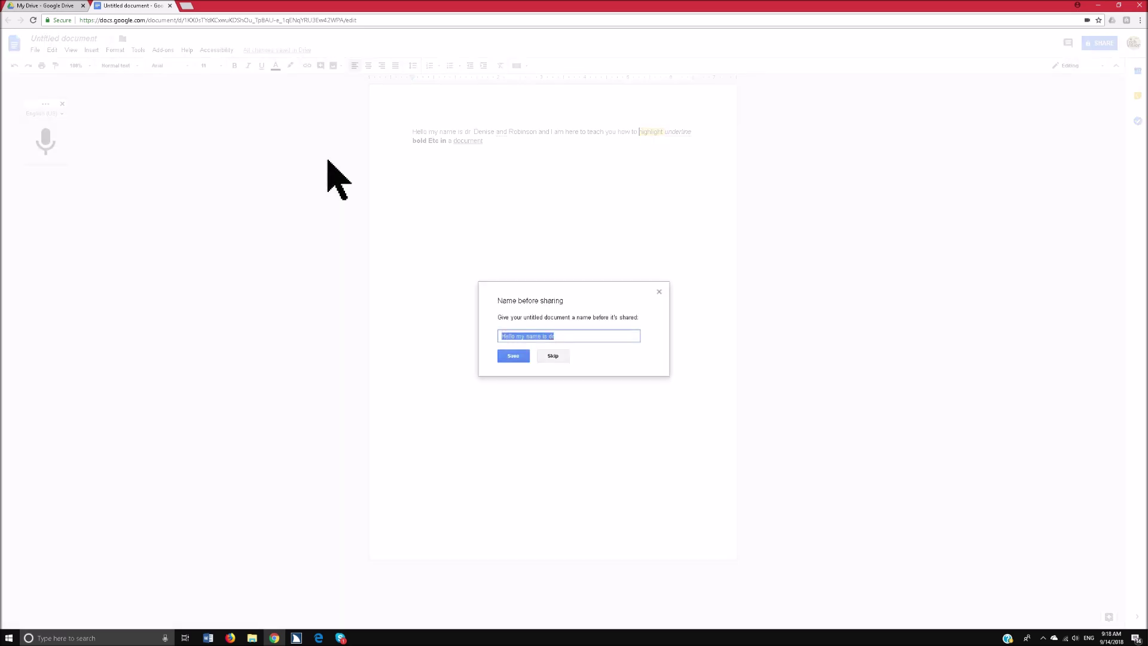
type("denise")
key("Return")
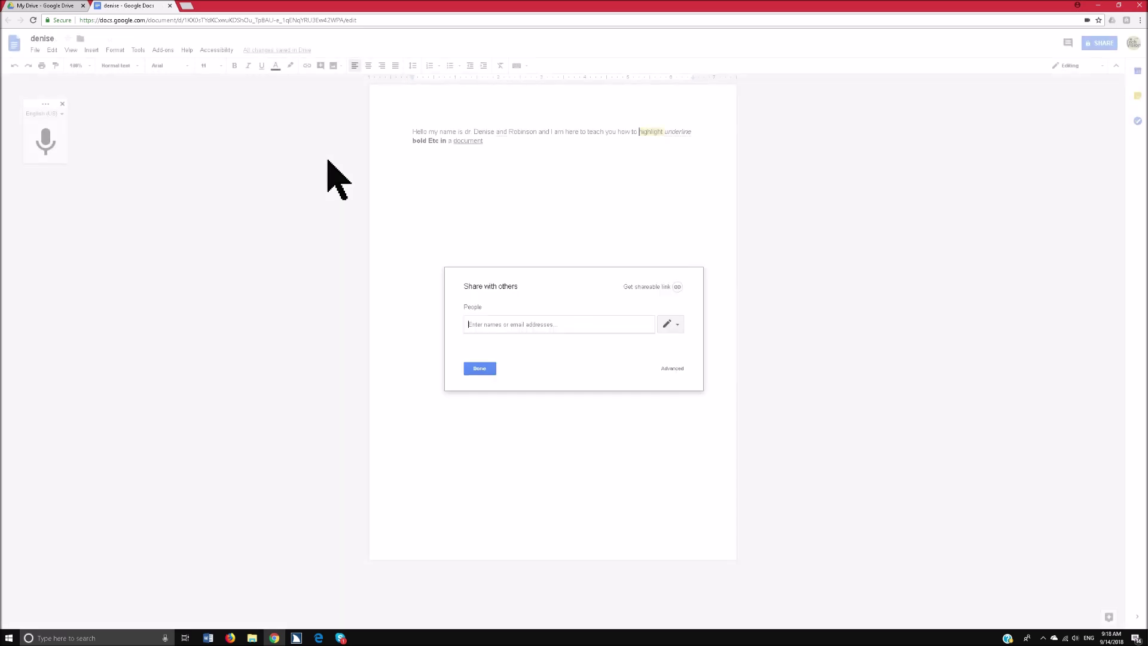
- Add the suggested contact as a recipient of the sharing invitation and include the note "see attached"
type("deniserob")
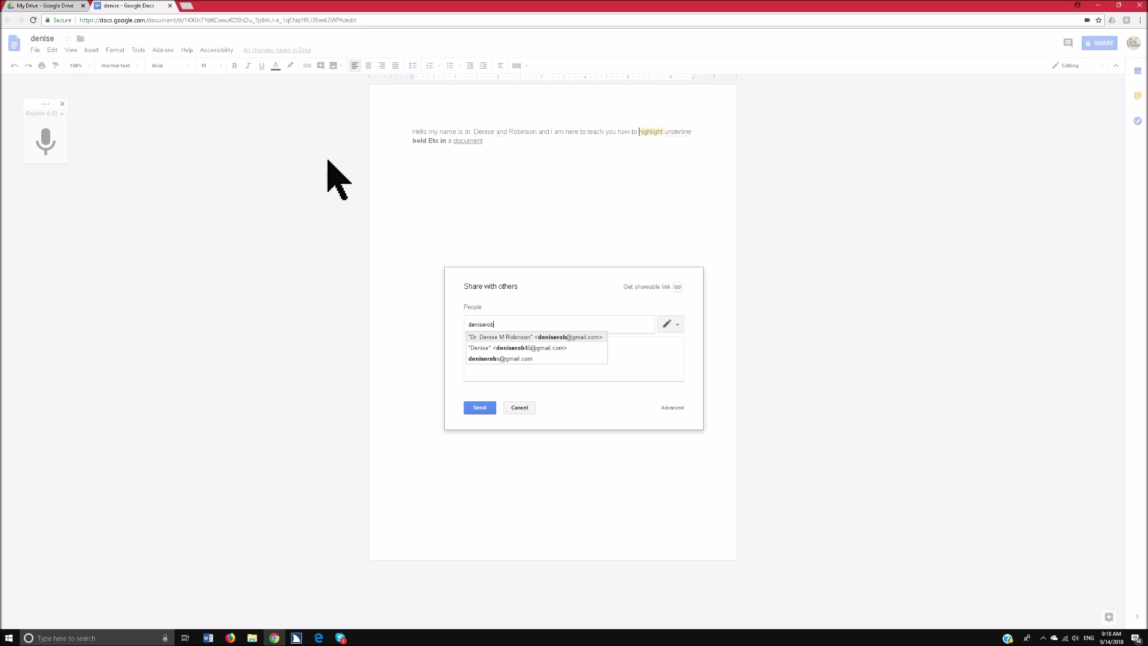
key("Return")
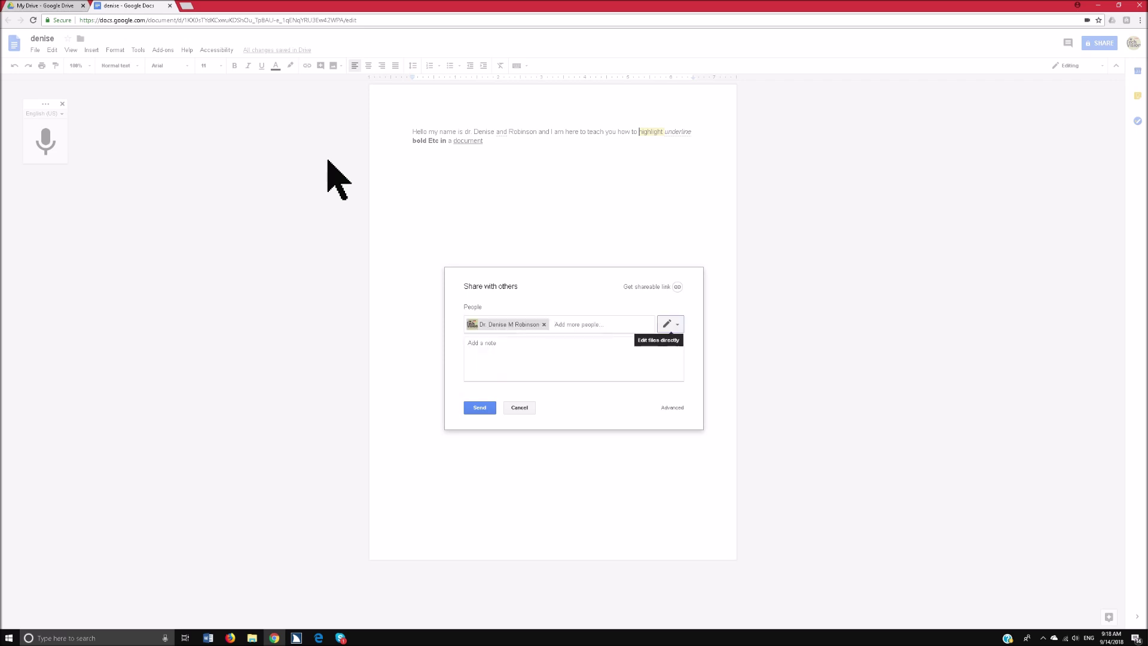
key("Tab")
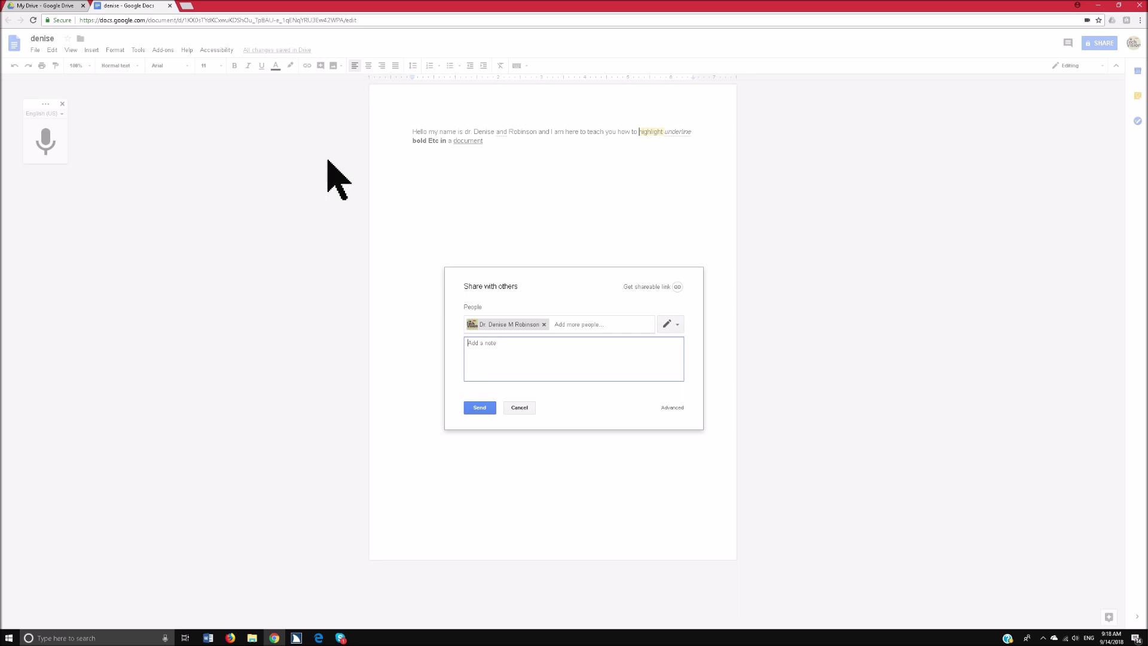
type("see attache")
key("Tab")
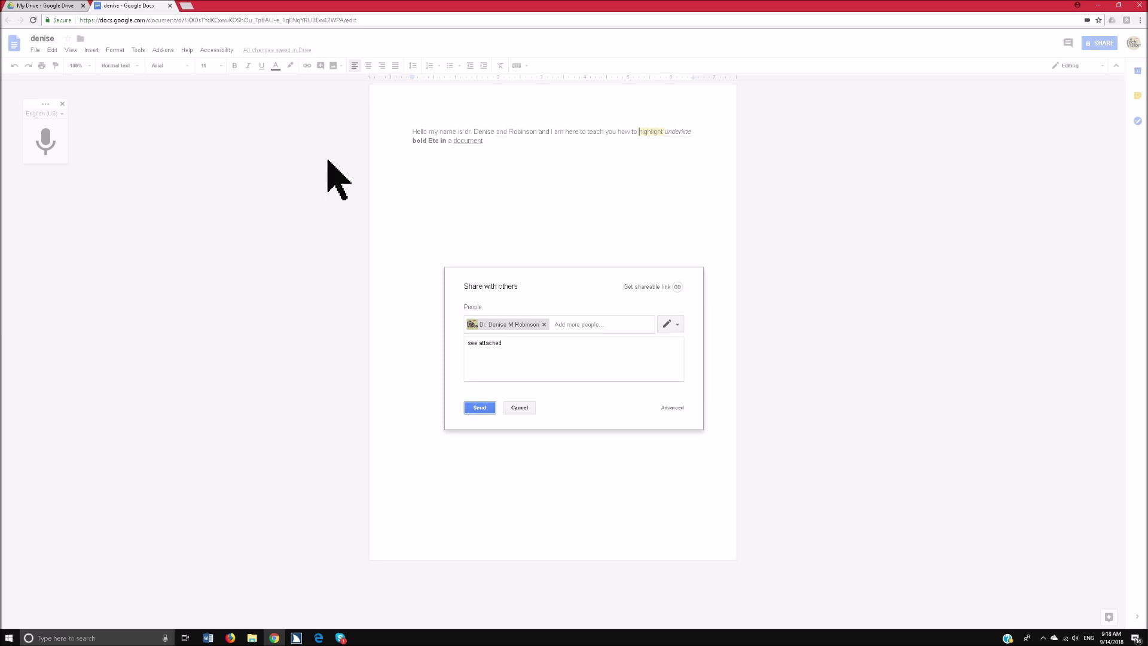